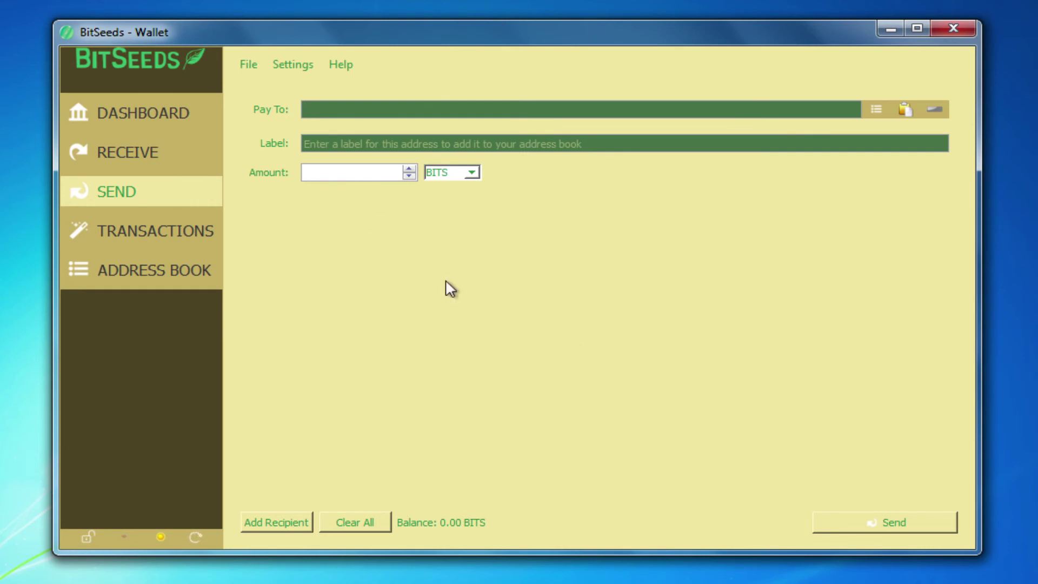
- Paste the recipient's address into the Pay To field
left_click(342, 142)
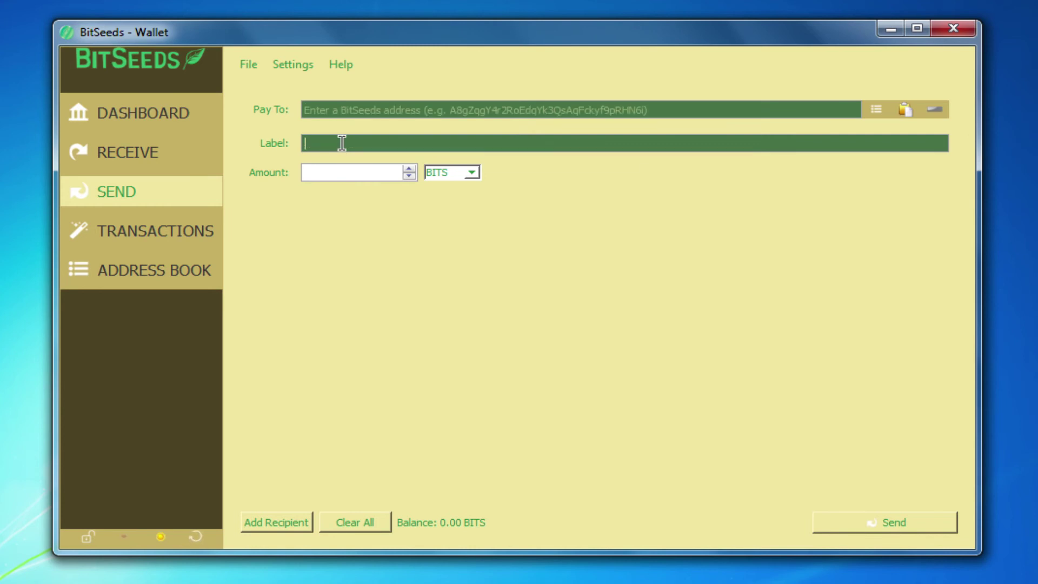
left_click(341, 110)
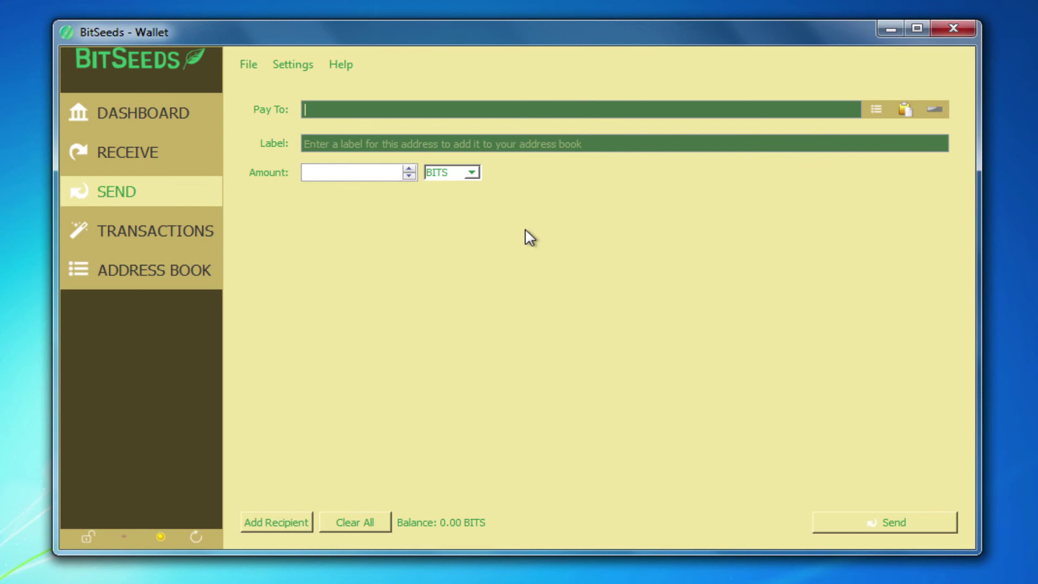
type("bR7H2TDjfB4hwNn6x4JkuT4dqNF6DHriBn")
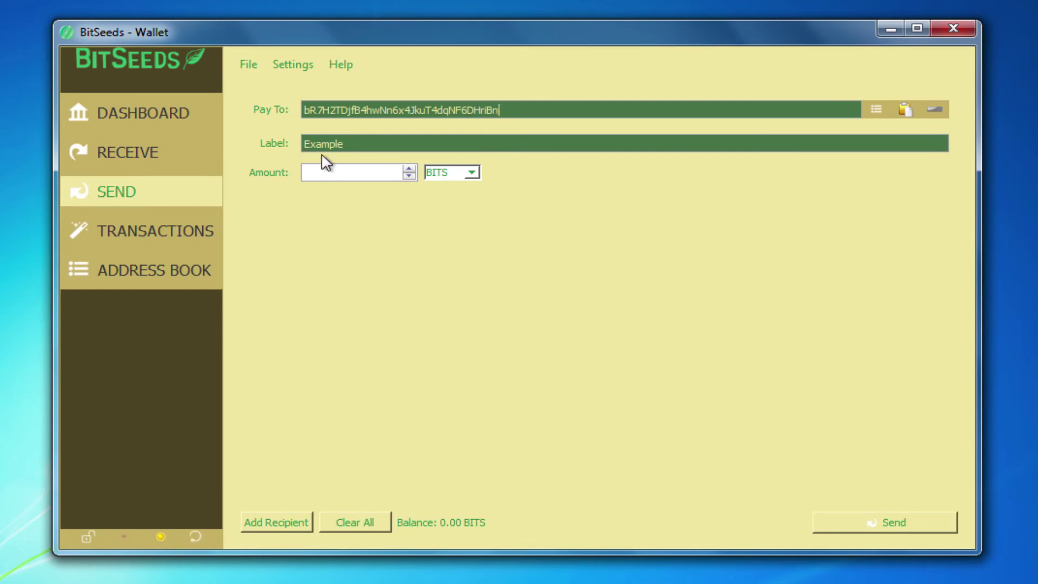
double_click(356, 143)
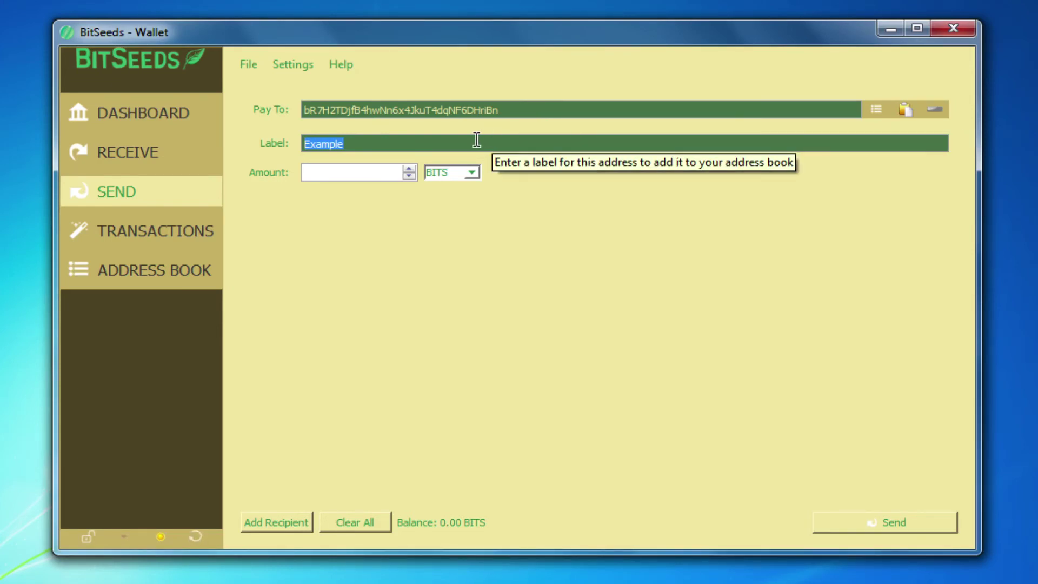
left_click(363, 171)
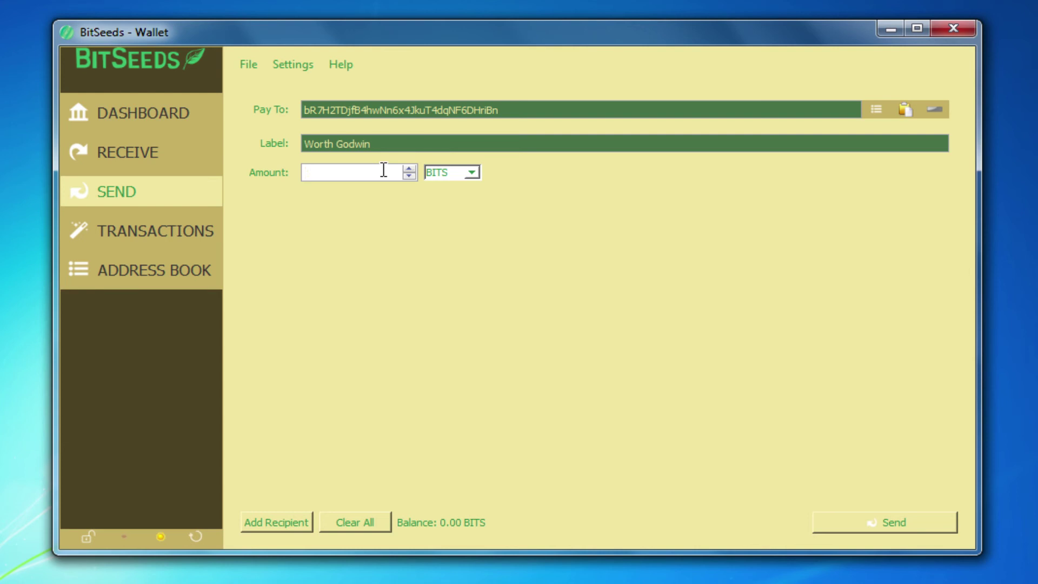
type("10")
- Confirm the 10 BITS send, dismiss the exceeds-balance warning, and check the Dashboard balances
left_click(934, 521)
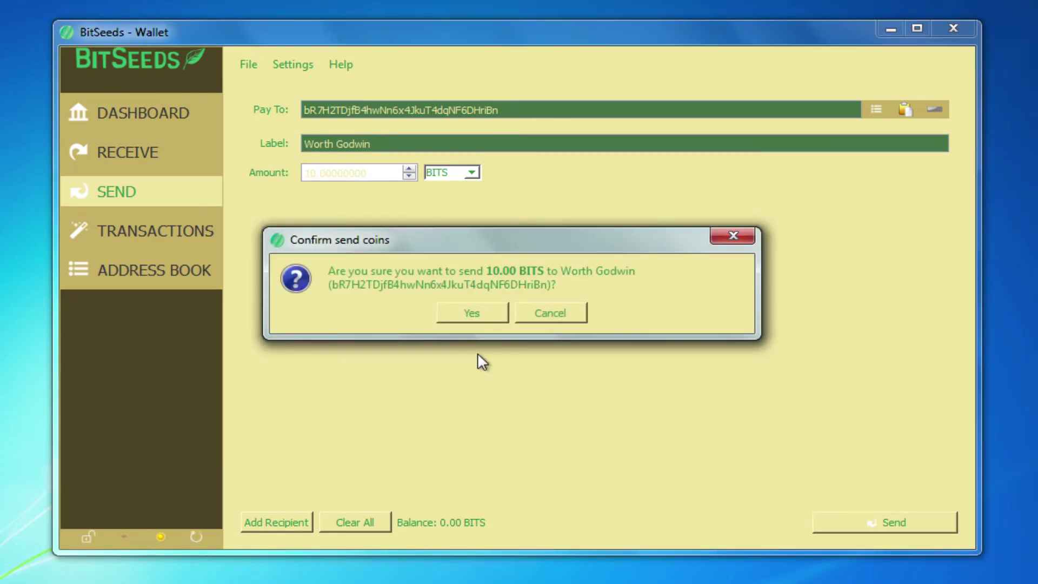
left_click(493, 314)
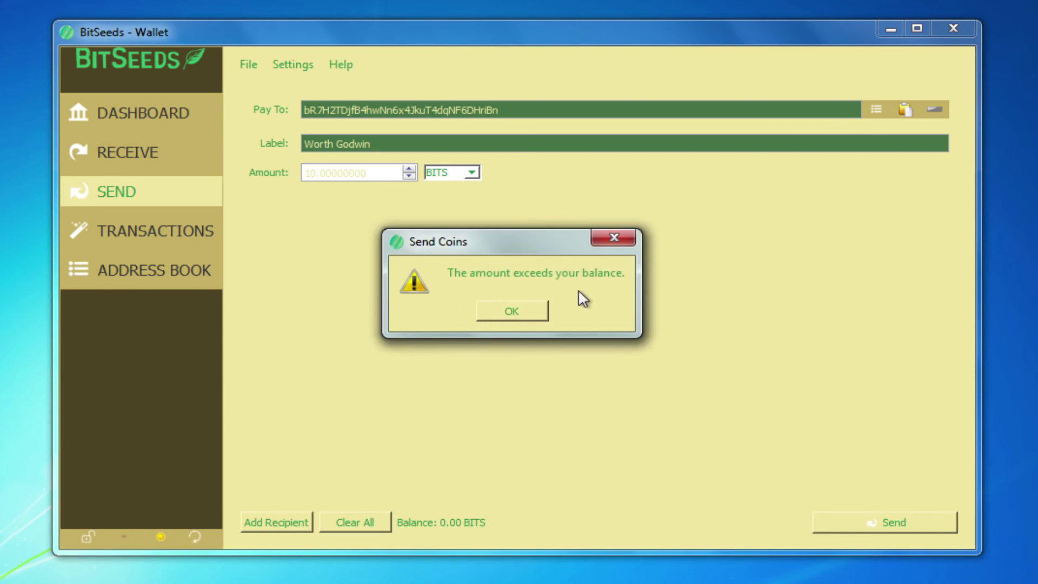
left_click(528, 314)
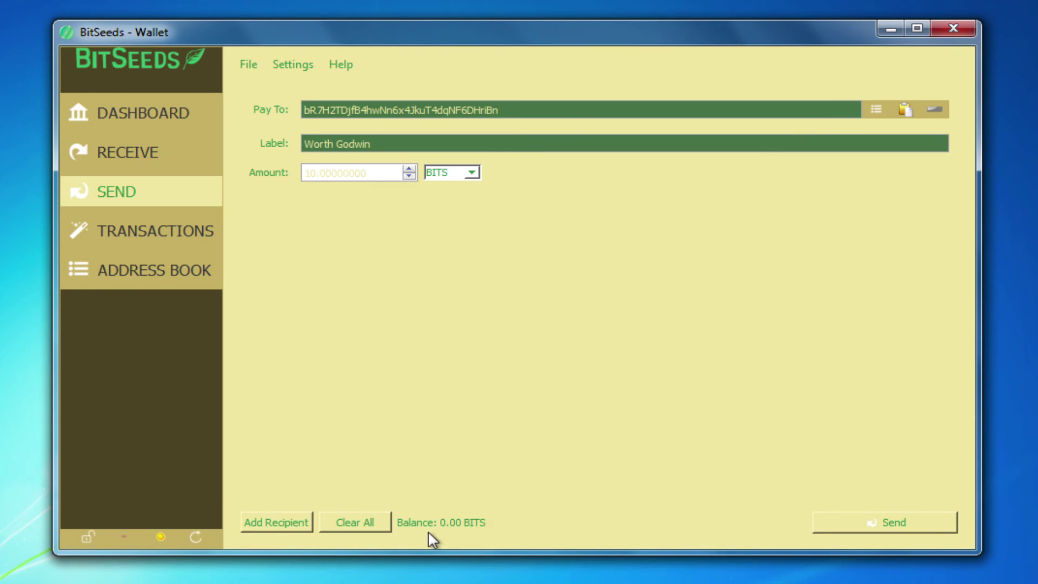
left_click(157, 114)
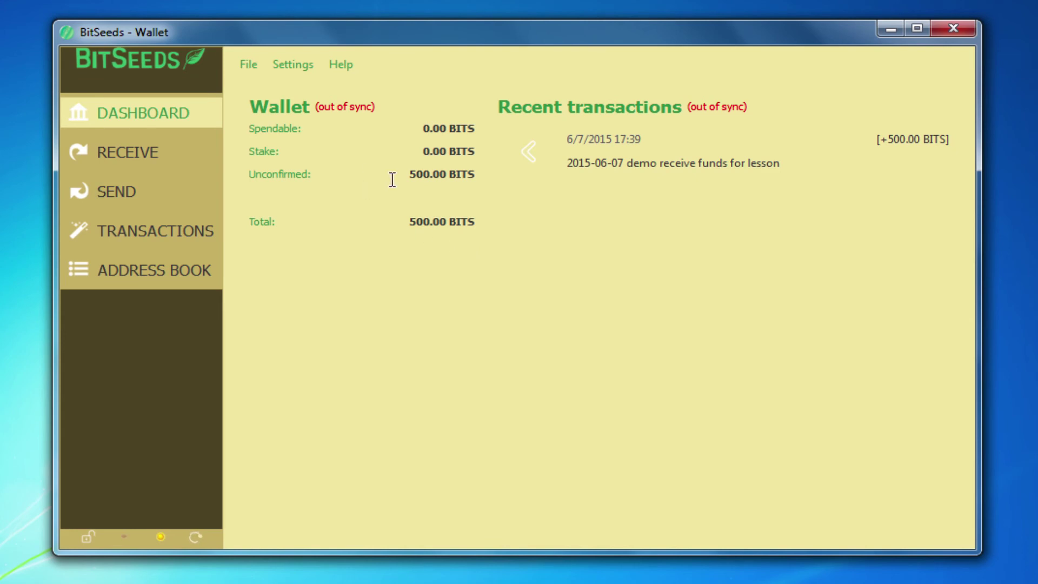
left_click_drag(410, 173, 481, 173)
left_click(328, 172)
left_click(183, 196)
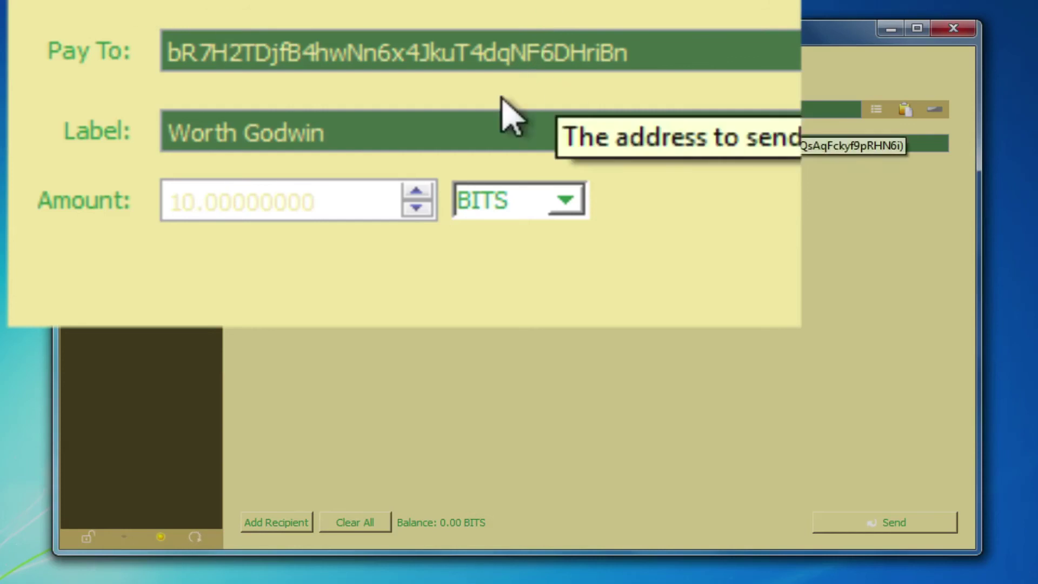
left_click_drag(416, 139, 39, 94)
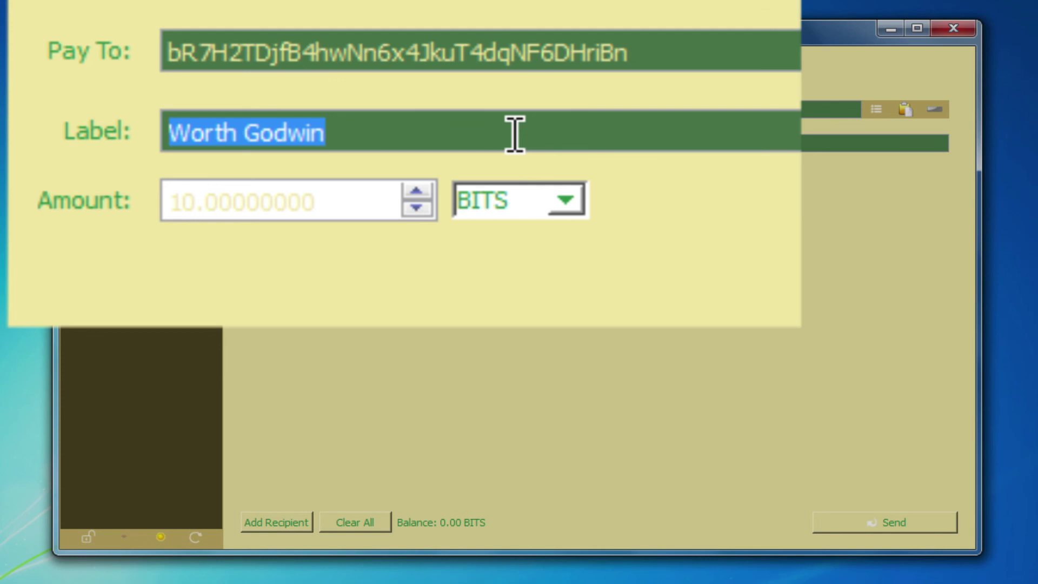
left_click(239, 202)
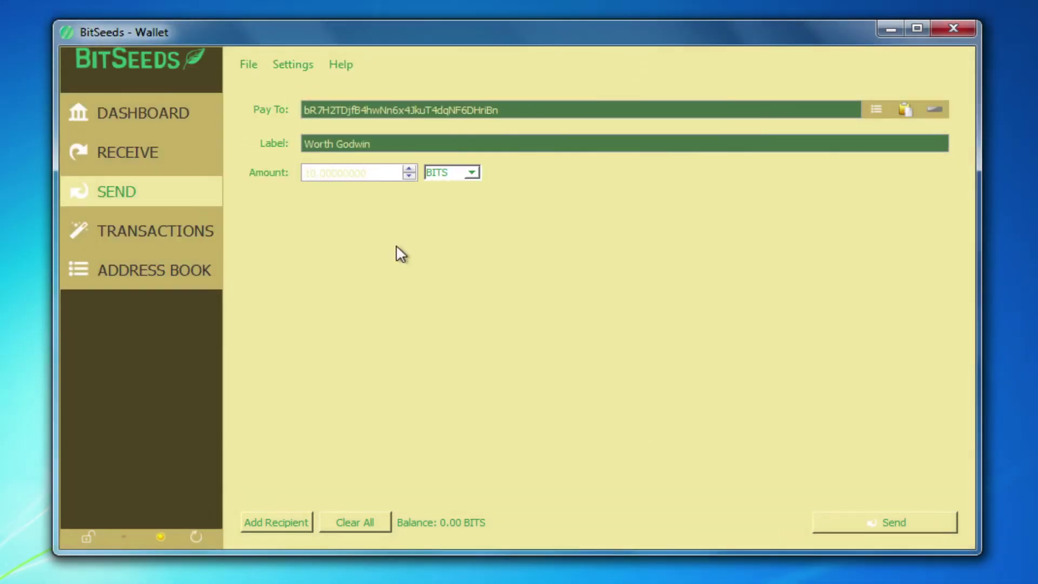
left_click(881, 522)
- Check the Dashboard balances, then replace the 10.00000000 amount with 500
left_click(375, 169)
left_click(181, 113)
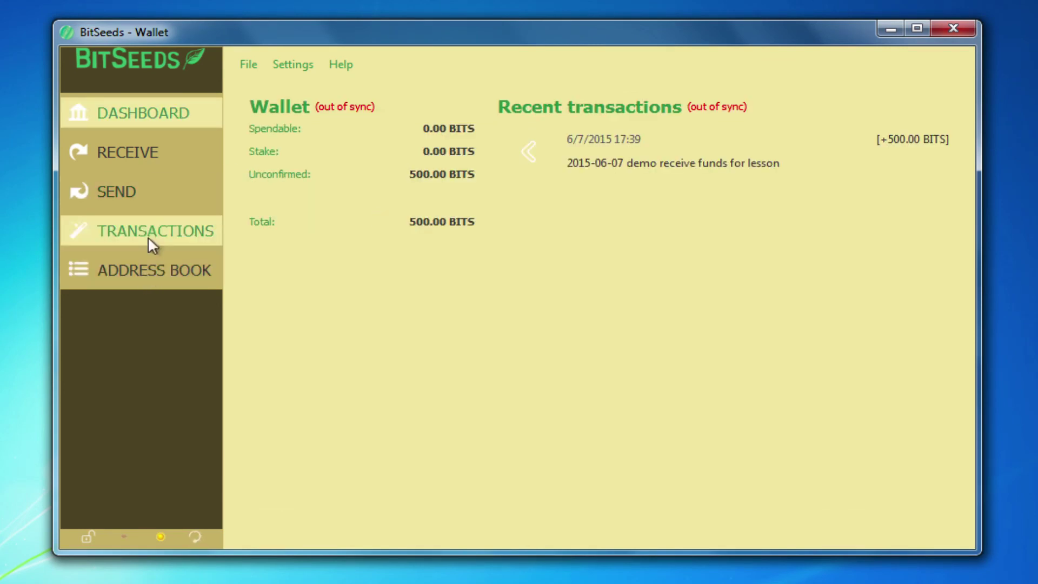
left_click(147, 198)
left_click_drag(364, 174, 291, 170)
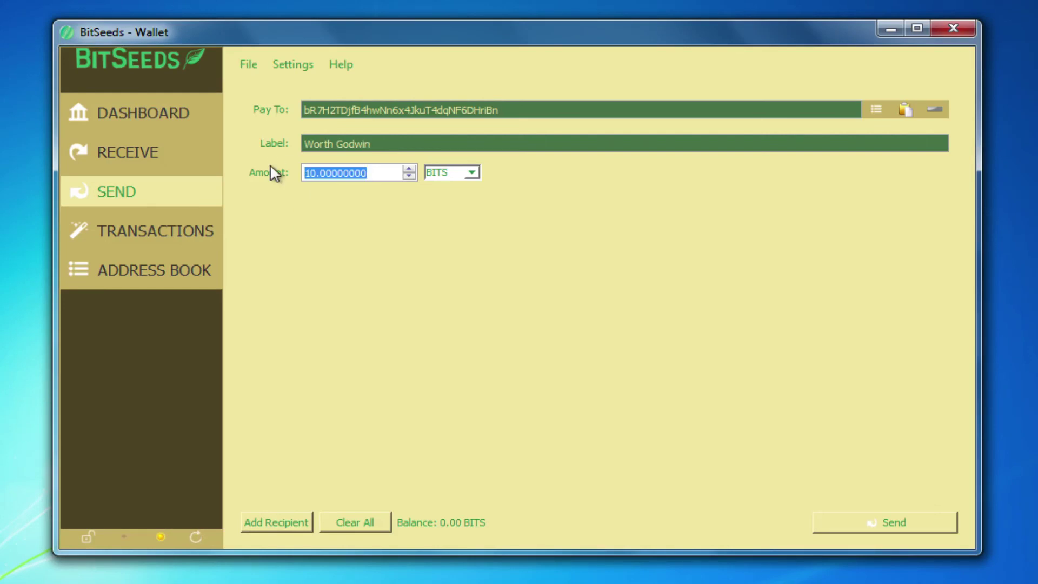
key("BackSpace")
type("5")
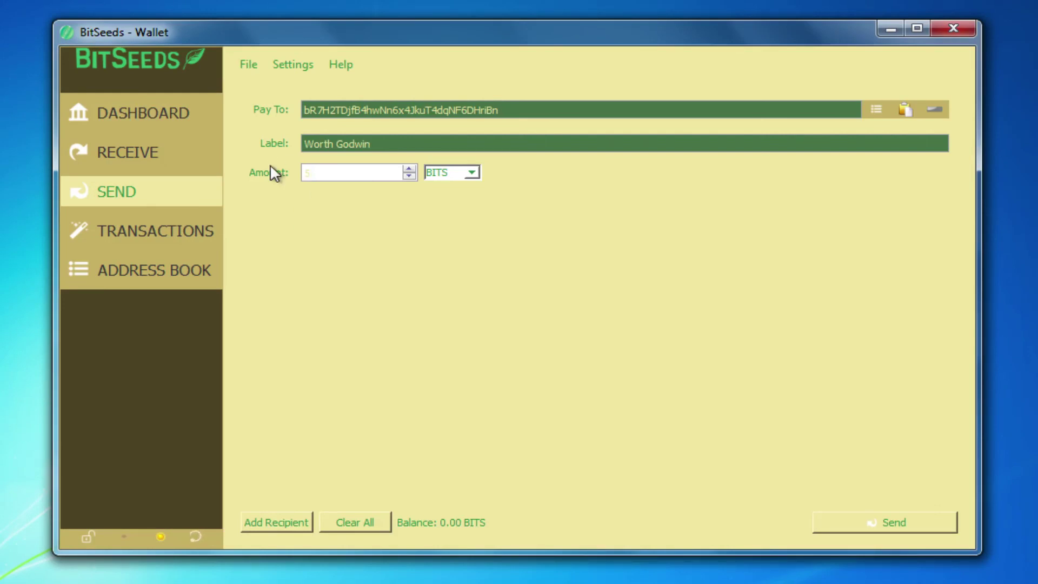
type("00")
left_click(930, 520)
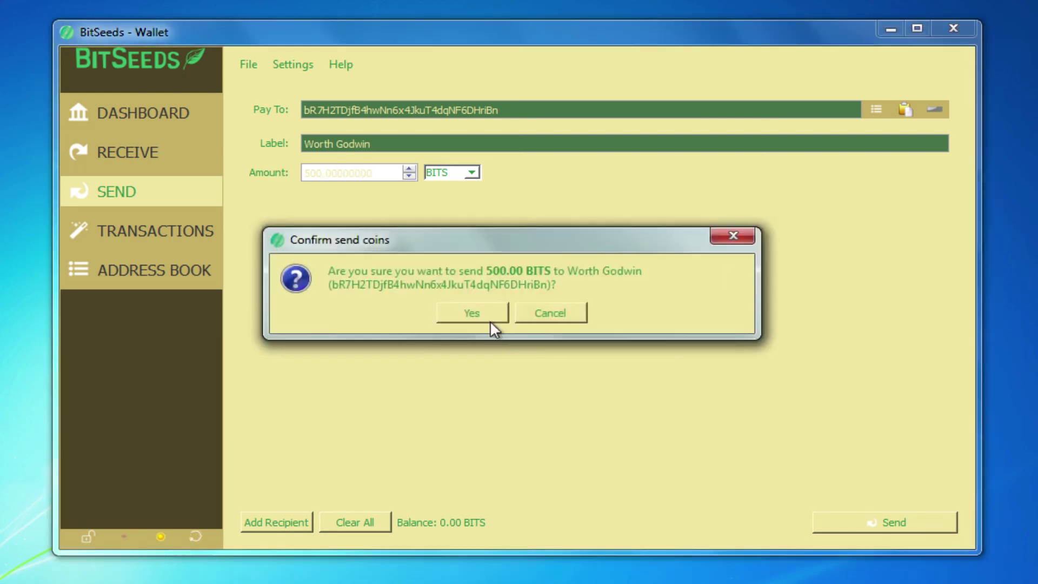
left_click(489, 318)
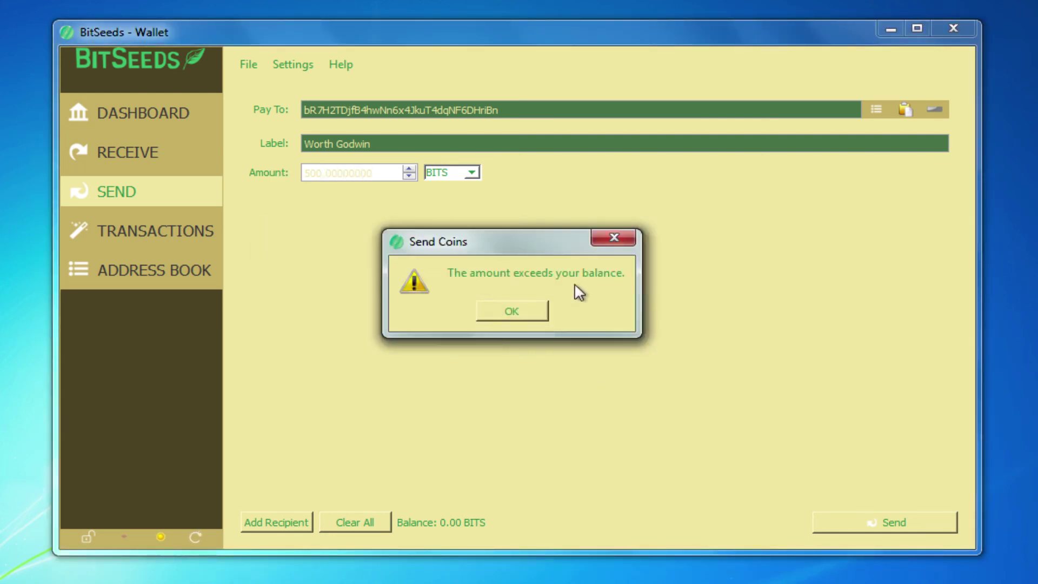
left_click(534, 312)
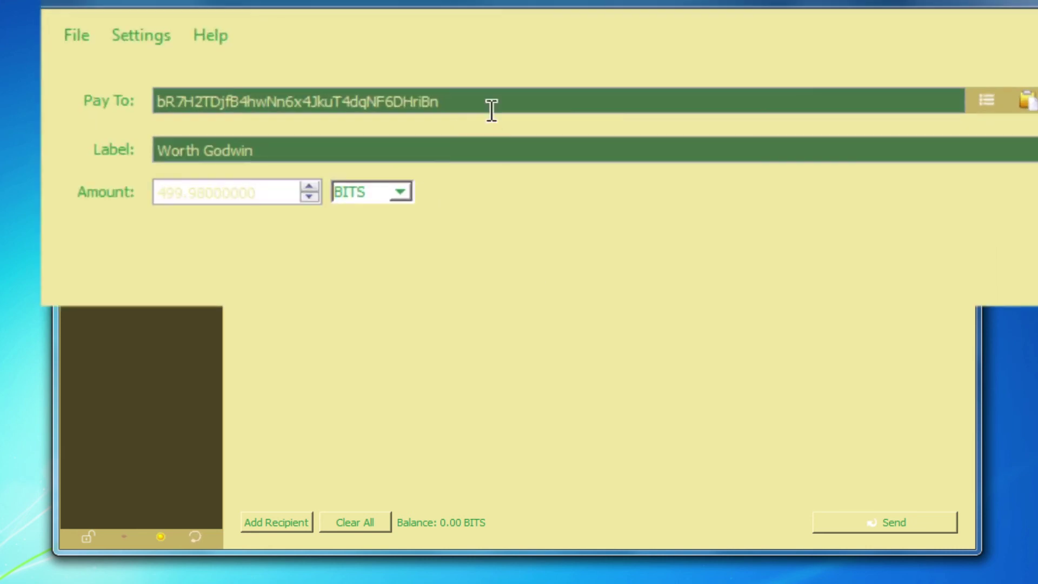
double_click(535, 109)
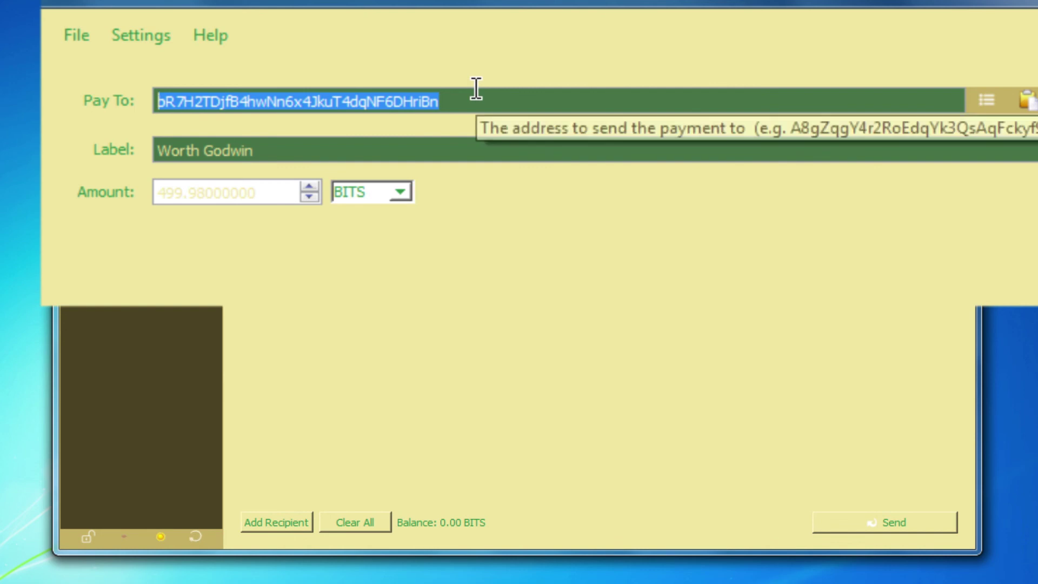
left_click(282, 156)
left_click_drag(281, 156, 16, 148)
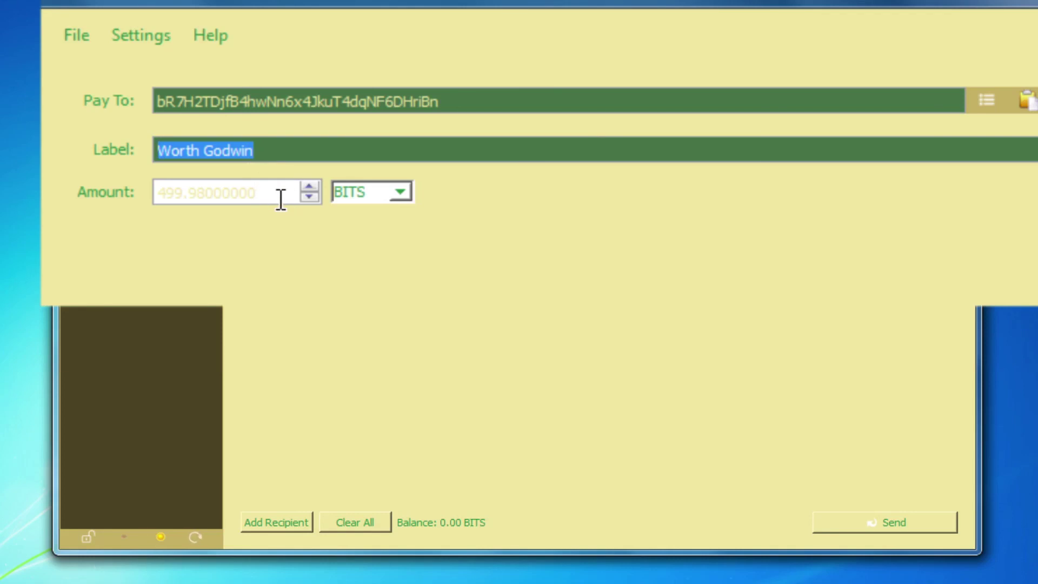
key("Tab")
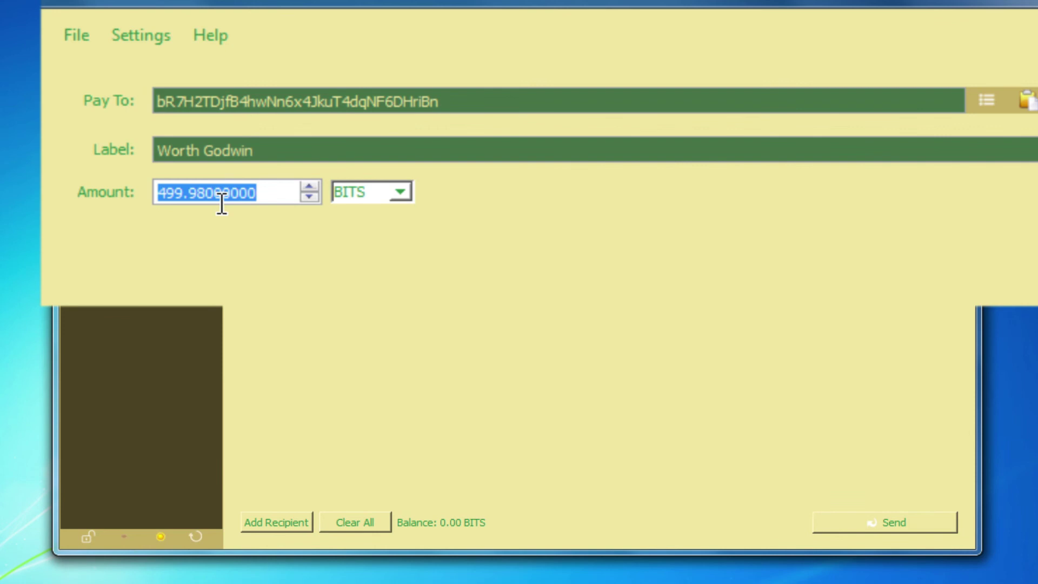
type("250")
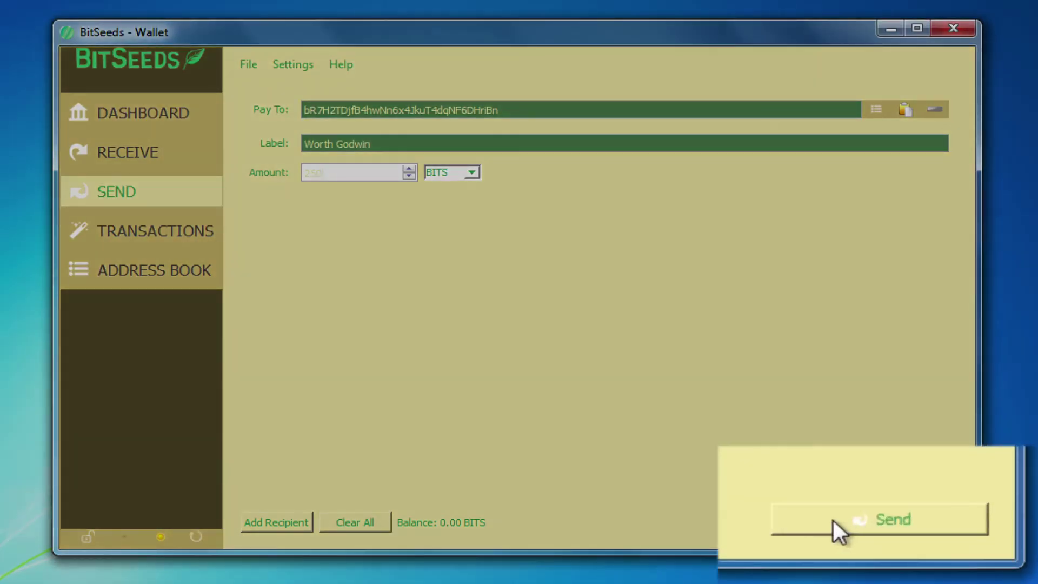